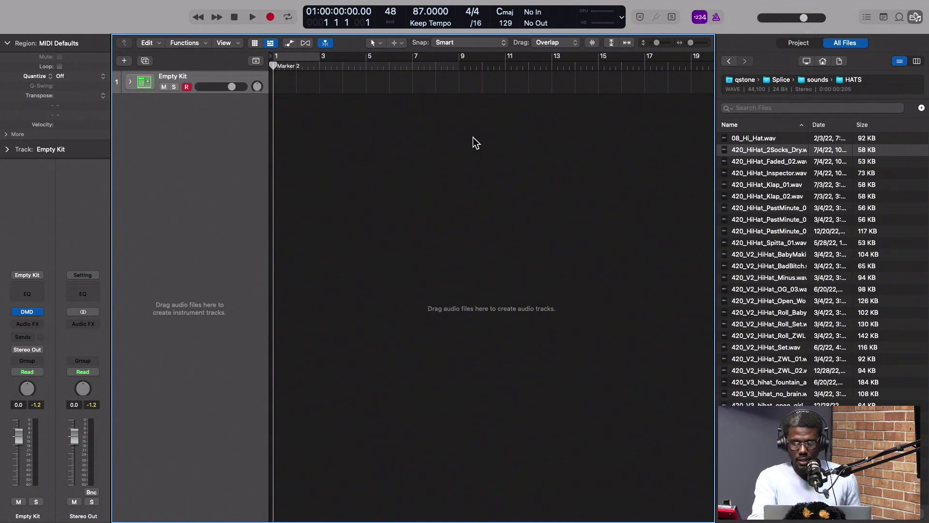
Record a two-bar hi-hat pattern on the Empty Kit track and play it back with cycle on over the region
{"action": "key", "text": "r"}
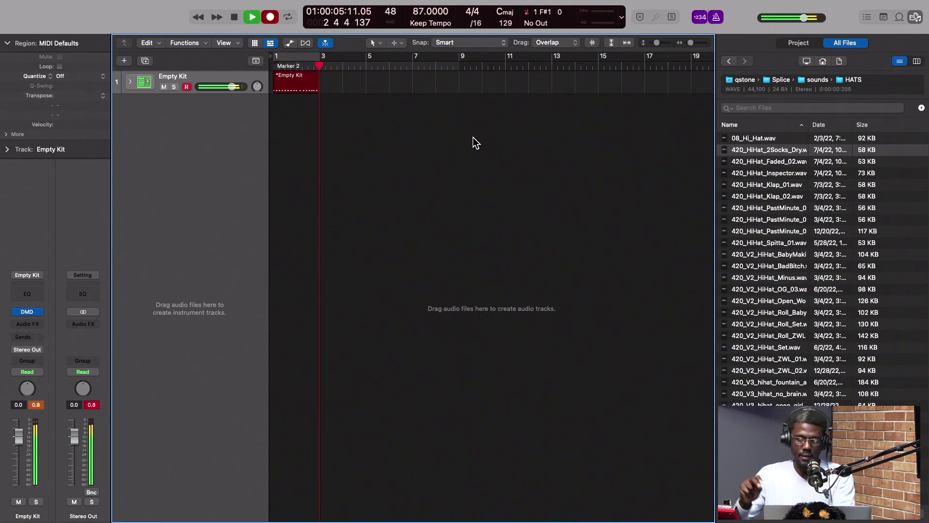
{"action": "key", "text": "space"}
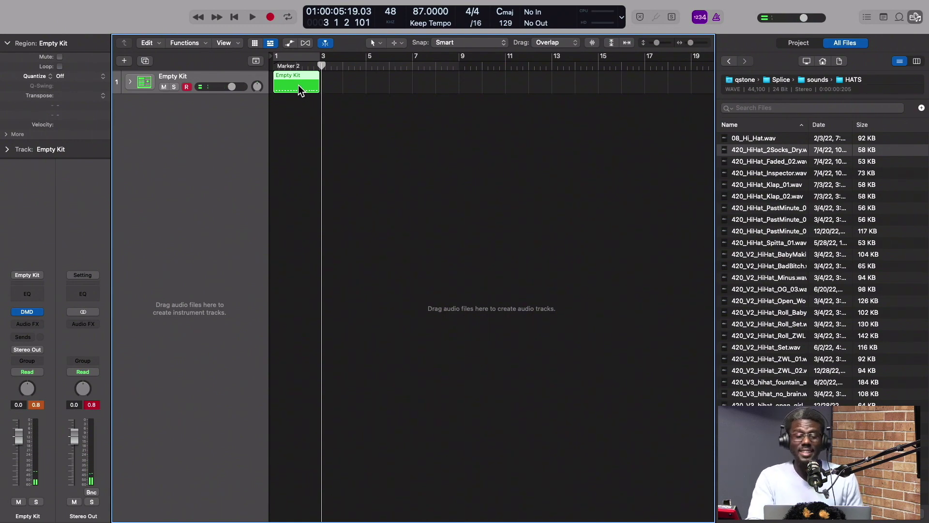
{"action": "key", "text": "Return"}
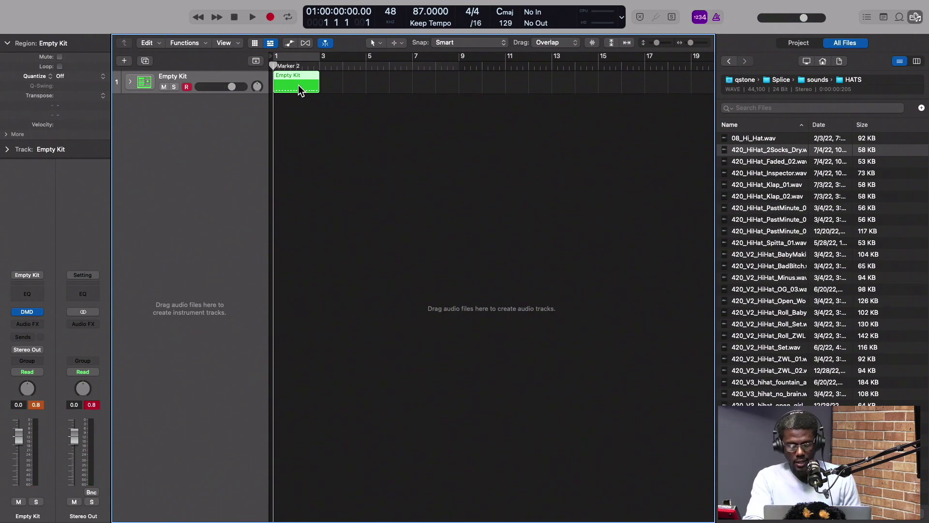
{"action": "key", "text": "c"}
{"action": "key", "text": "space"}
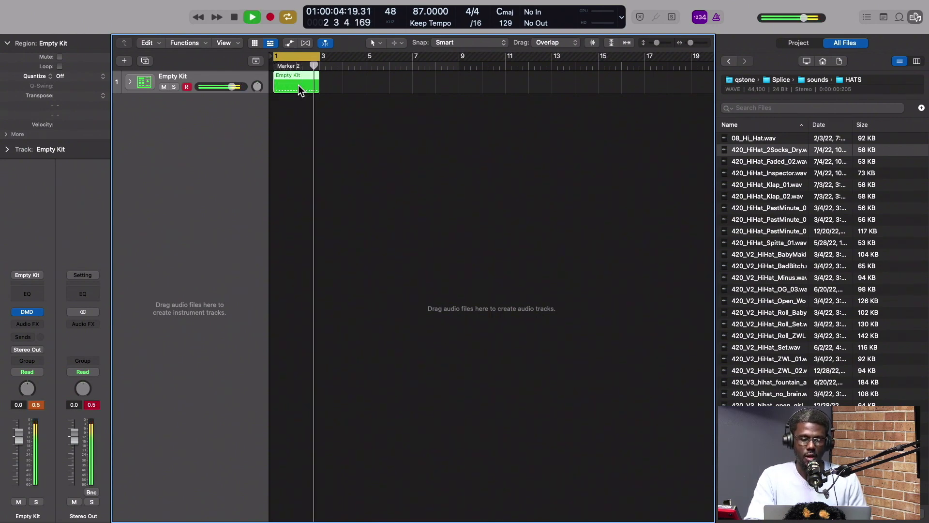
{"action": "key", "text": "space"}
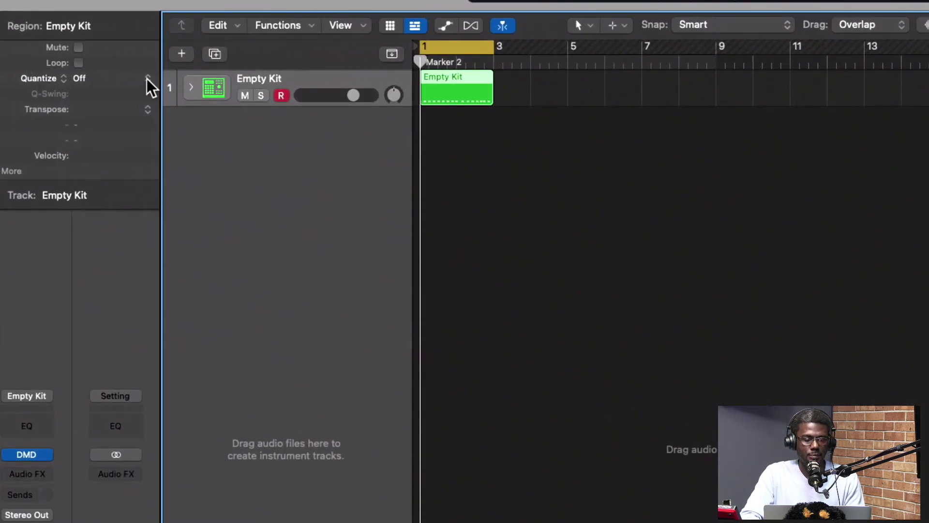
Quantize the recorded hi-hat region to 1/8 Note and play it back
{"action": "left_click", "coordinate": [147, 78]}
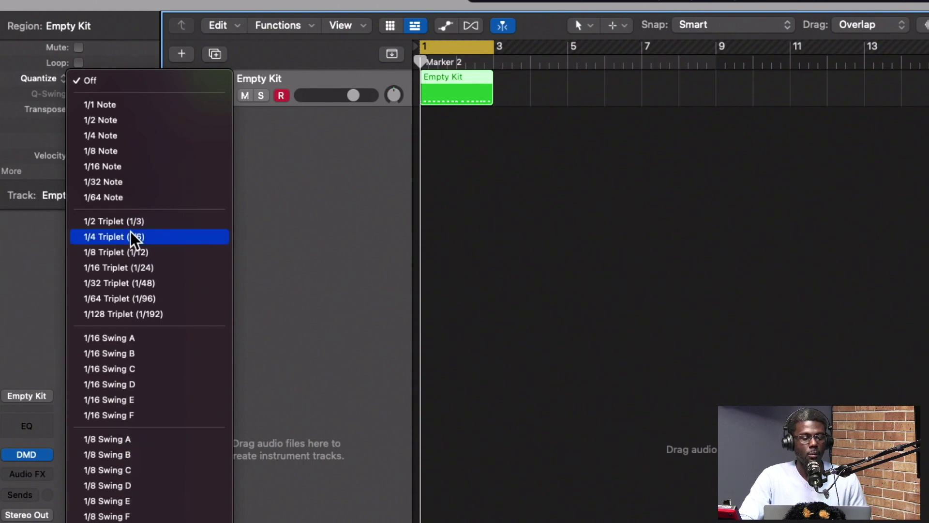
{"action": "left_click", "coordinate": [107, 151]}
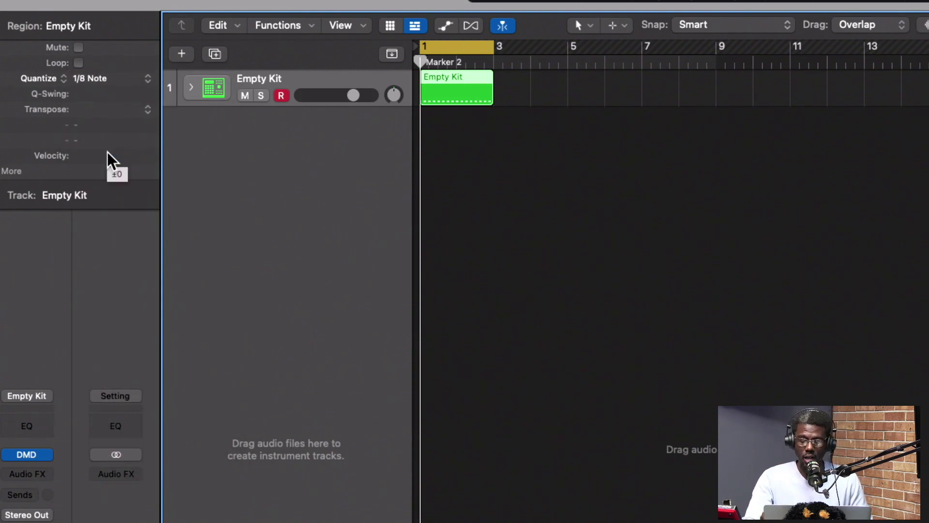
{"action": "key", "text": "space"}
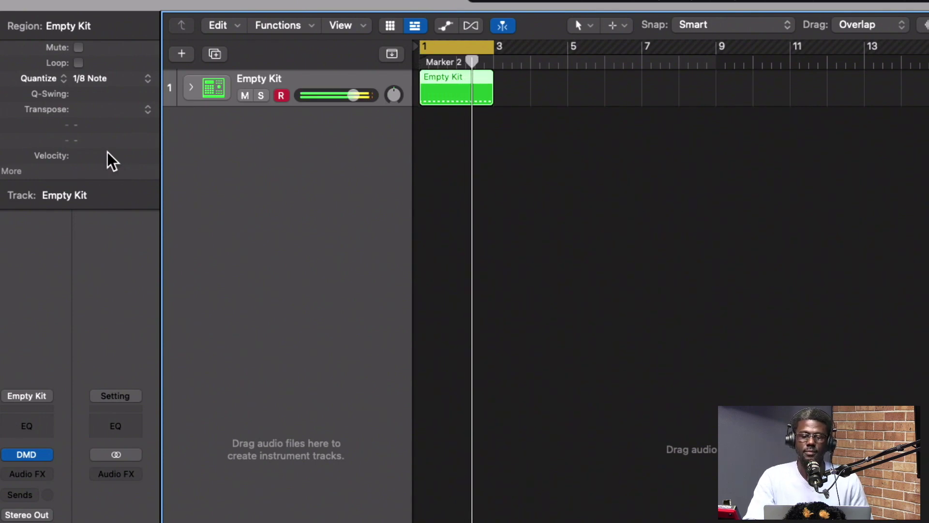
{"action": "key", "text": "space"}
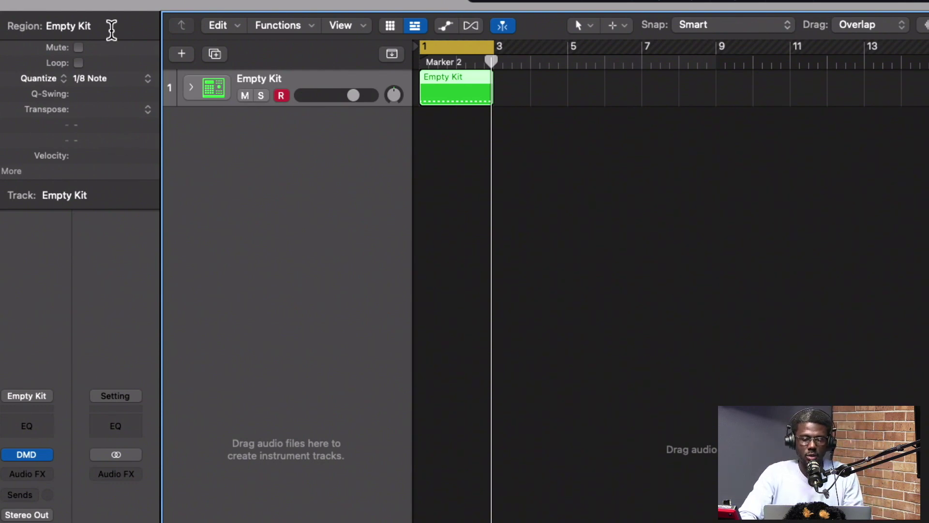
Examine the quantized hi-hat notes in the Piano Roll, close it, and listen to the region from the project start
{"action": "double_click", "coordinate": [466, 128]}
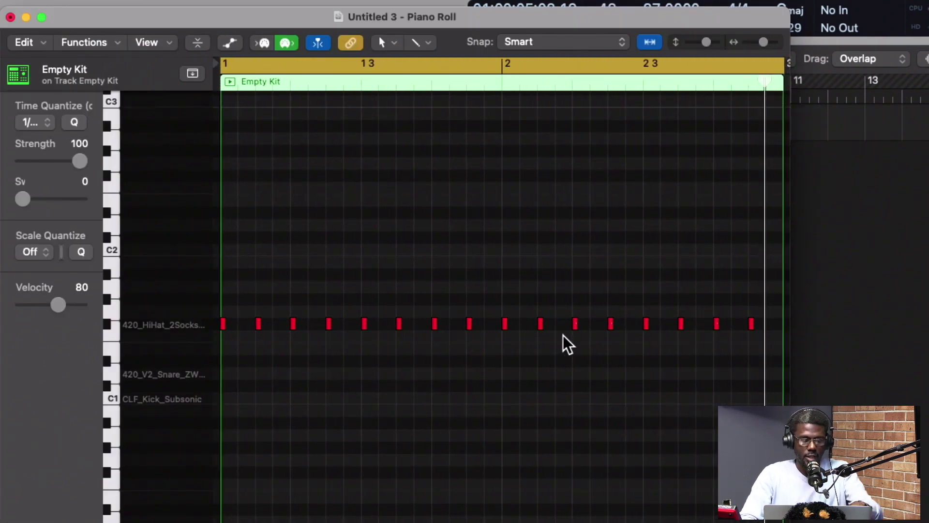
{"action": "left_click", "coordinate": [9, 17]}
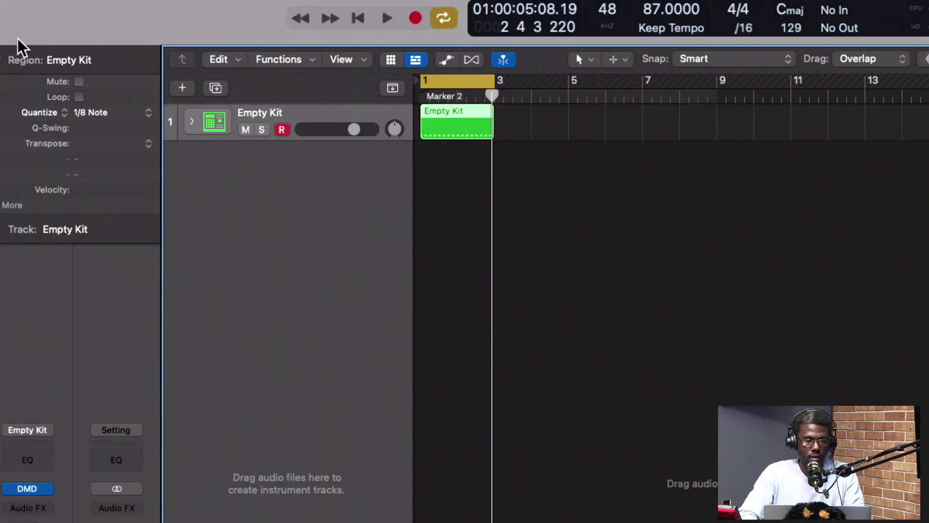
{"action": "key", "text": "Return"}
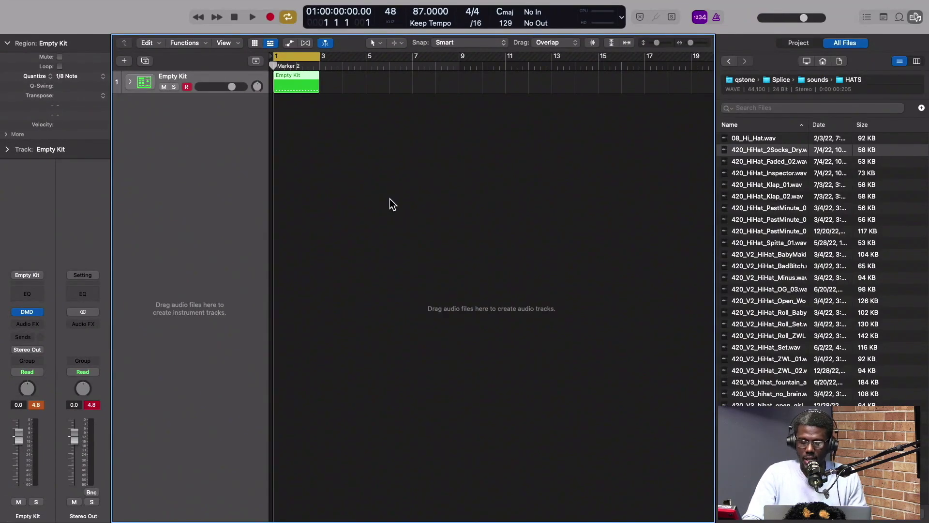
{"action": "key", "text": "space"}
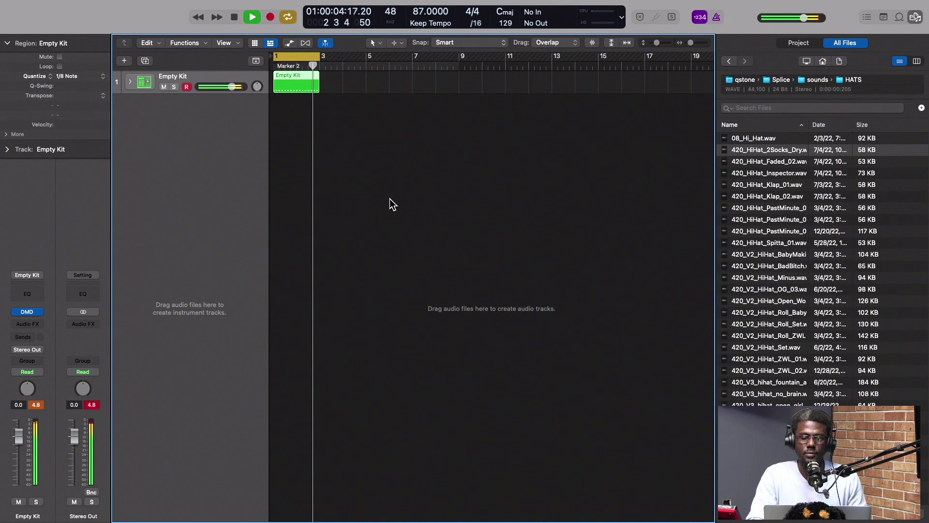
{"action": "key", "text": "space"}
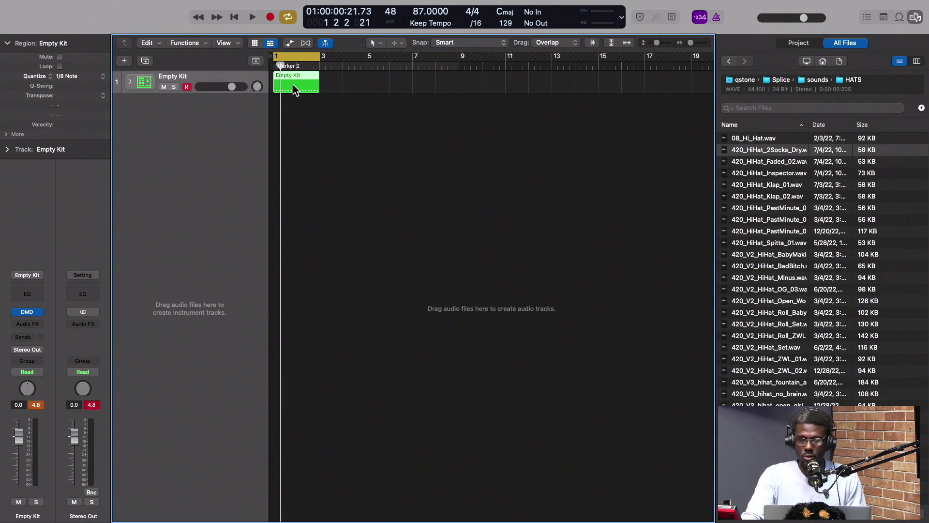
Delete the hi-hat region and turn cycle off with the playhead at the project start
{"action": "key", "text": "Delete"}
{"action": "key", "text": "Return"}
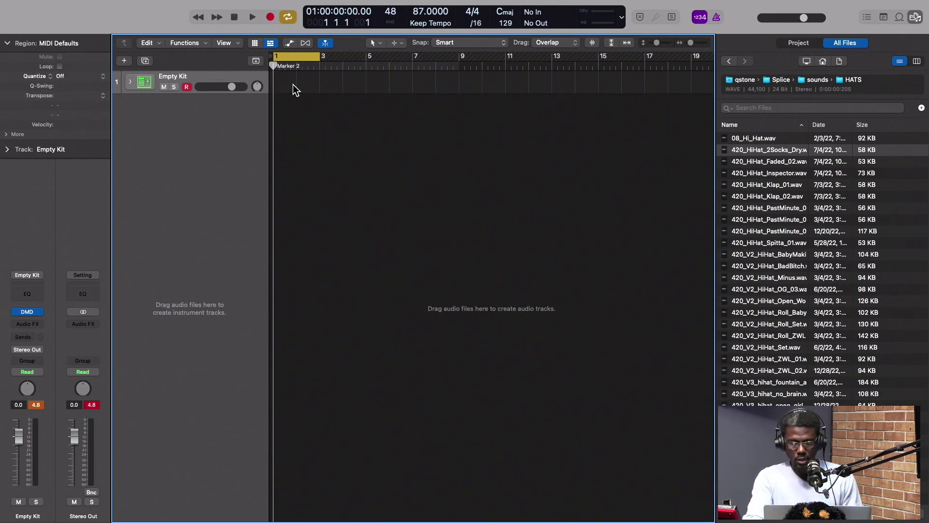
{"action": "key", "text": "c"}
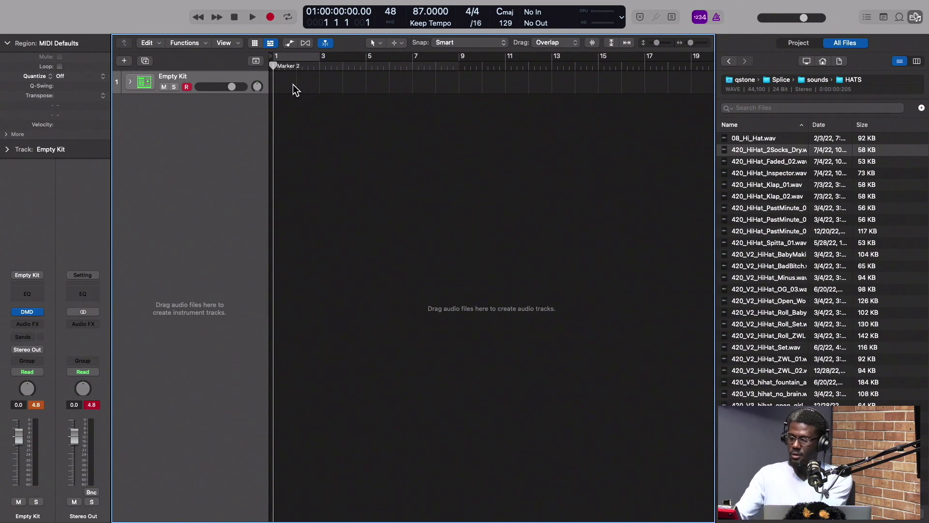
Record a new, faster two-bar hi-hat pattern on the Empty Kit track, and play it back cycled over the region
{"action": "key", "text": "r"}
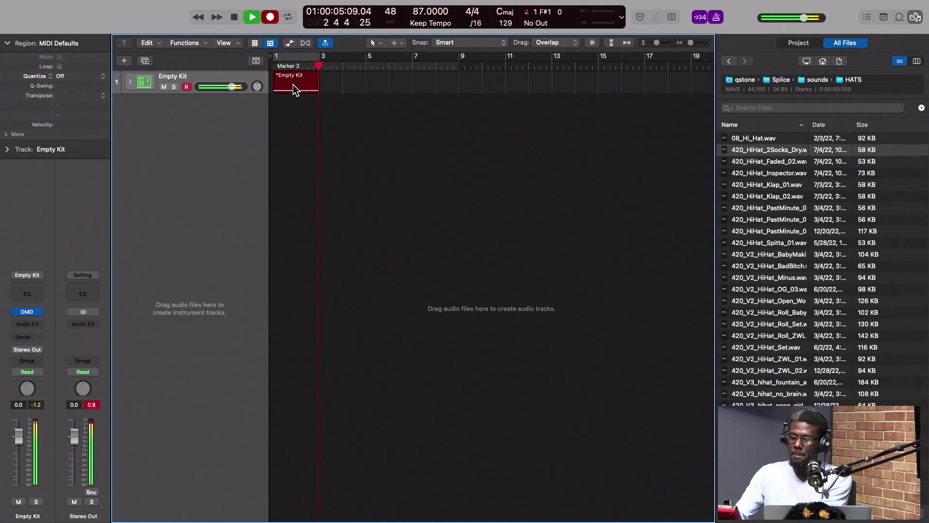
{"action": "key", "text": "space"}
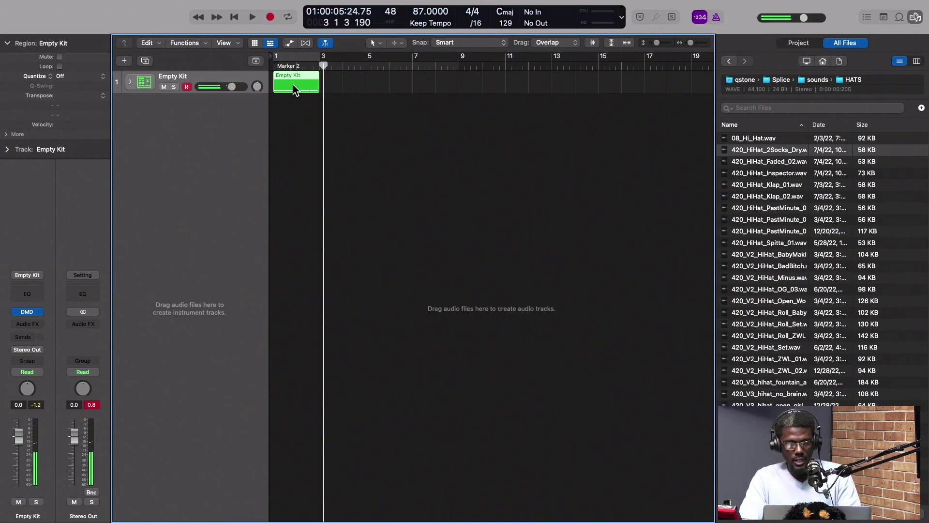
{"action": "key", "text": "super+u"}
{"action": "key", "text": "Return"}
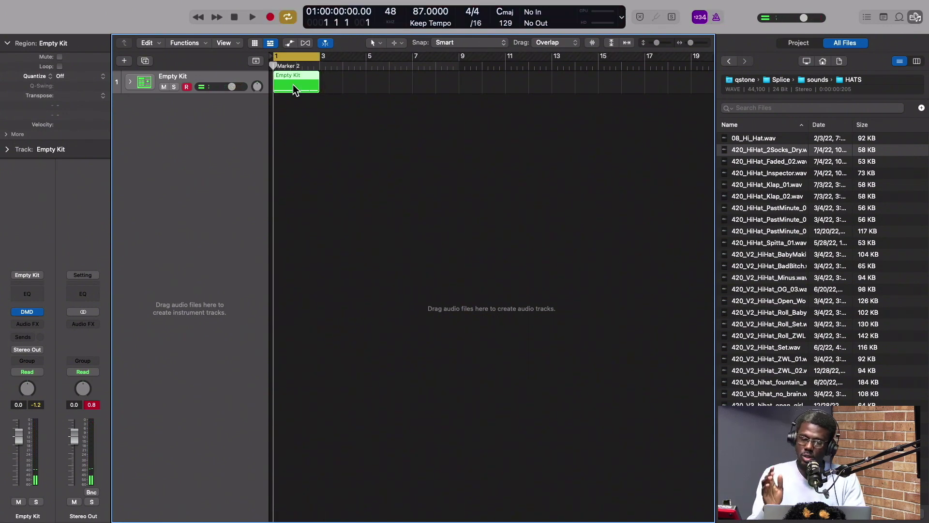
{"action": "key", "text": "space"}
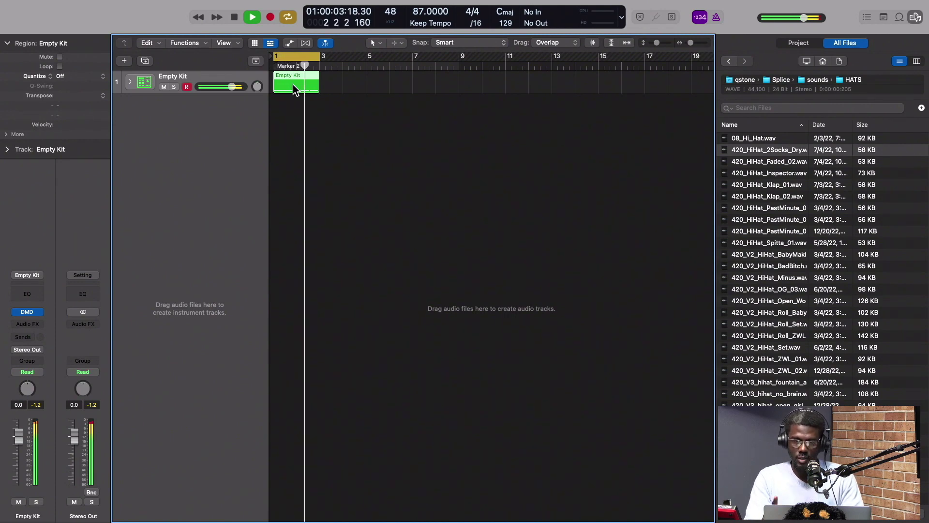
{"action": "key", "text": "space"}
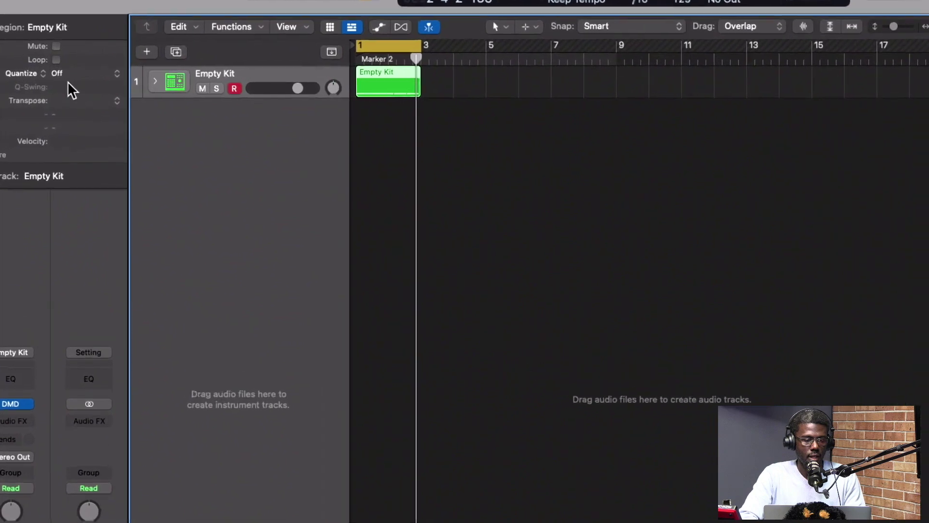
Quantize the new hi-hat region to 1/16 Note and play it back
{"action": "left_click", "coordinate": [116, 73]}
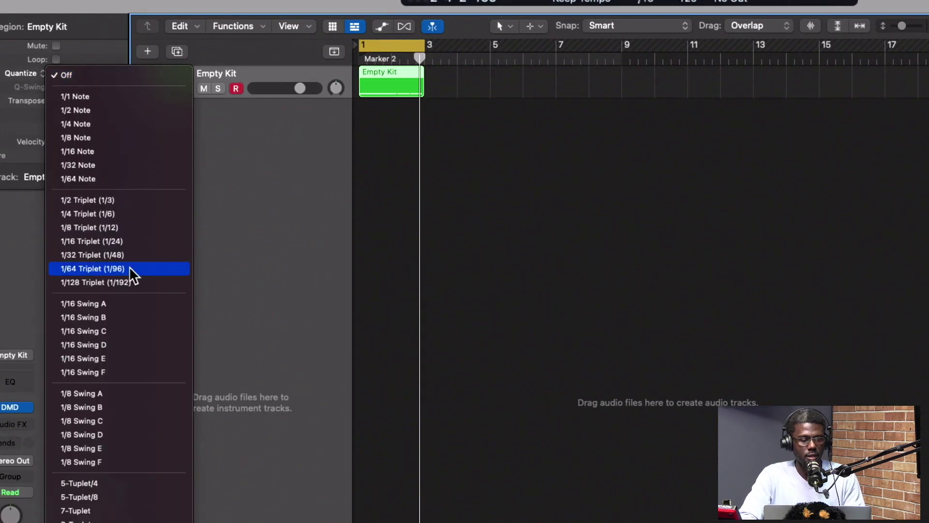
{"action": "left_click", "coordinate": [90, 152]}
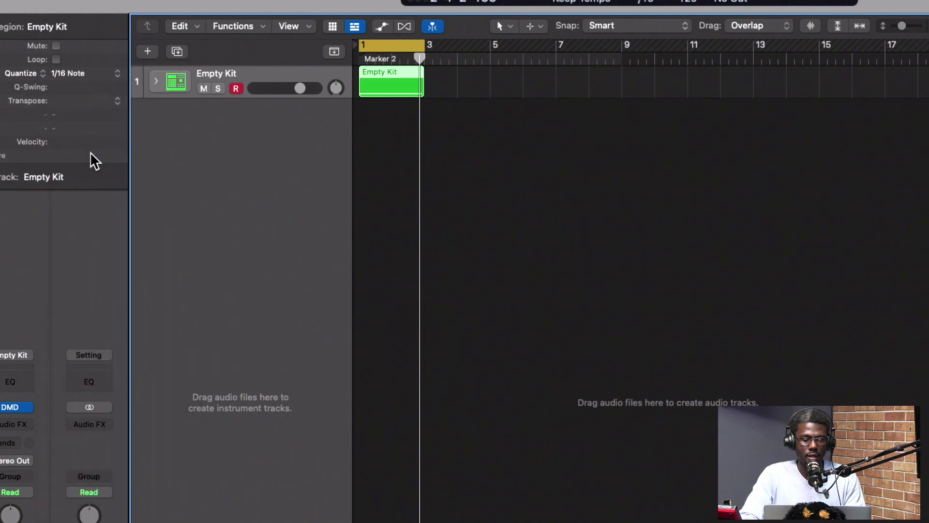
{"action": "key", "text": "space"}
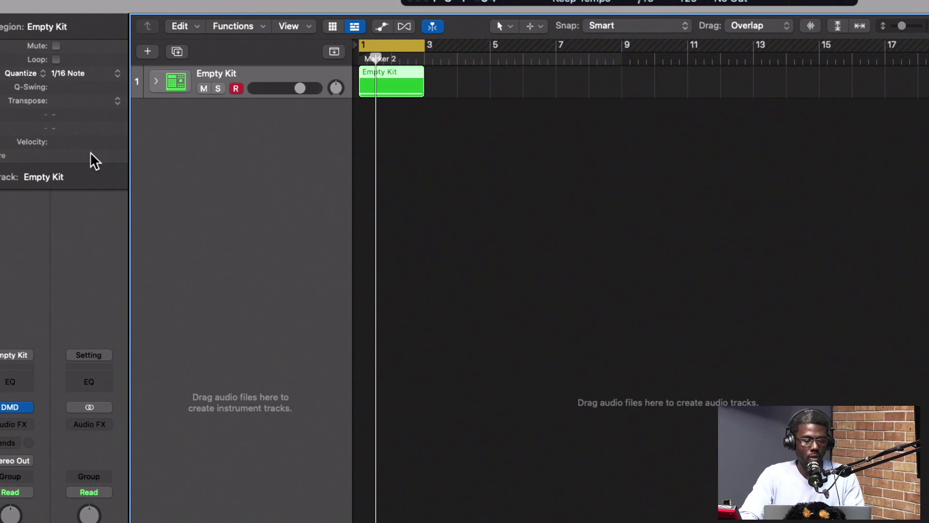
Return the region's quantize to Off, and try the 1/8 Note setting on it
{"action": "left_click", "coordinate": [115, 74]}
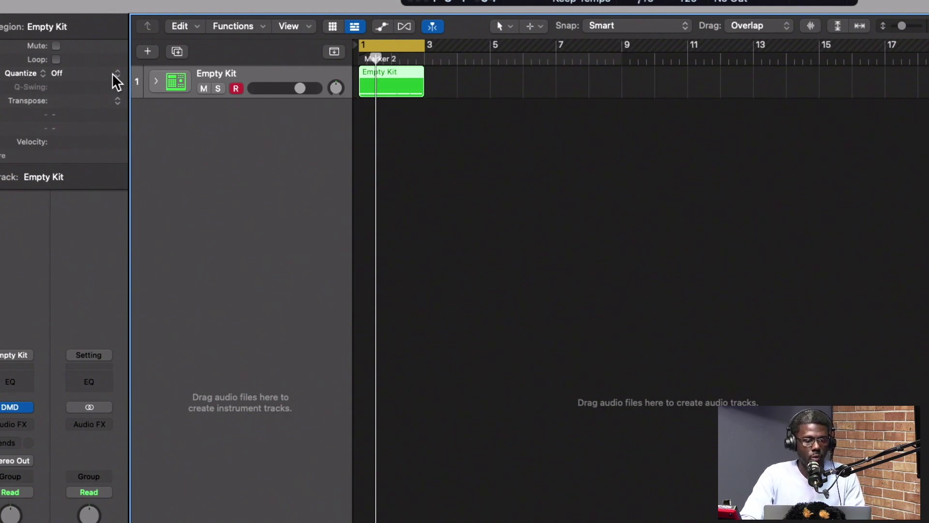
{"action": "left_click", "coordinate": [115, 74]}
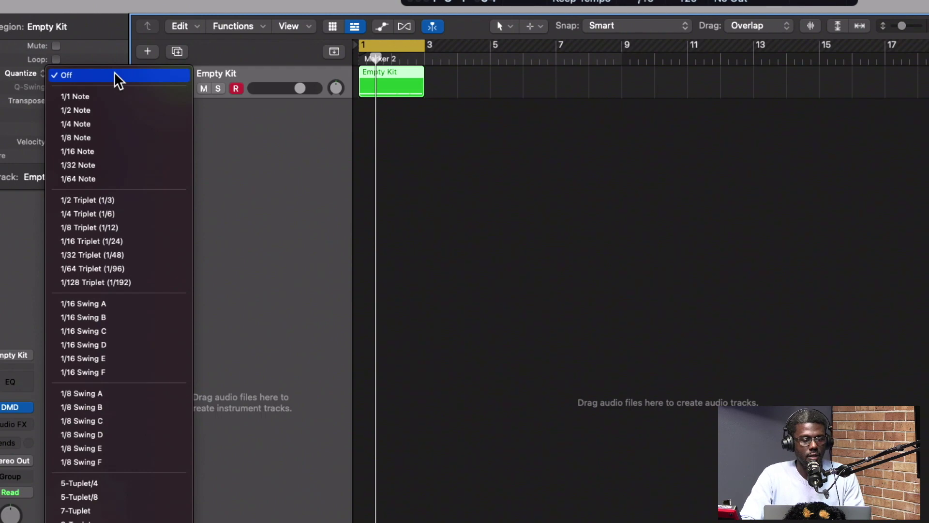
{"action": "left_click", "coordinate": [95, 138]}
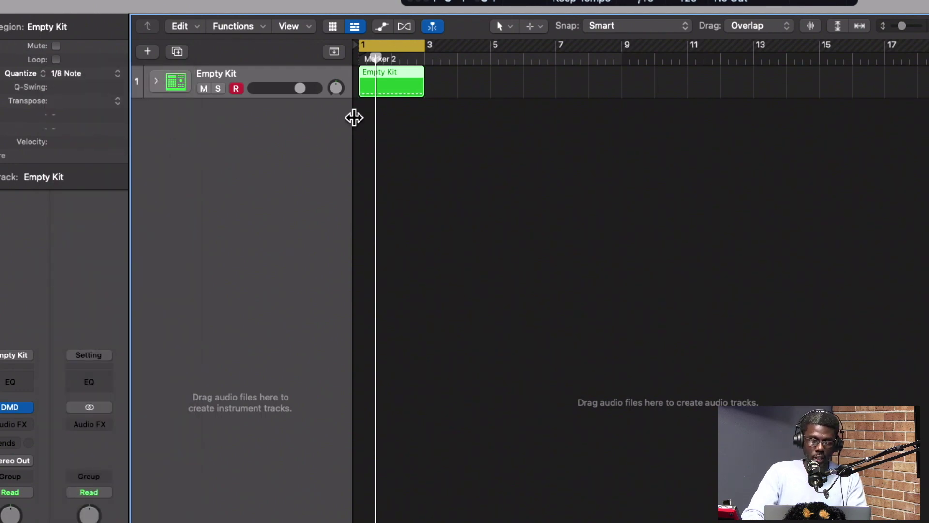
Open the hi-hat region in the Piano Roll beside the region inspector, and set the region's quantize to Off
{"action": "double_click", "coordinate": [384, 86]}
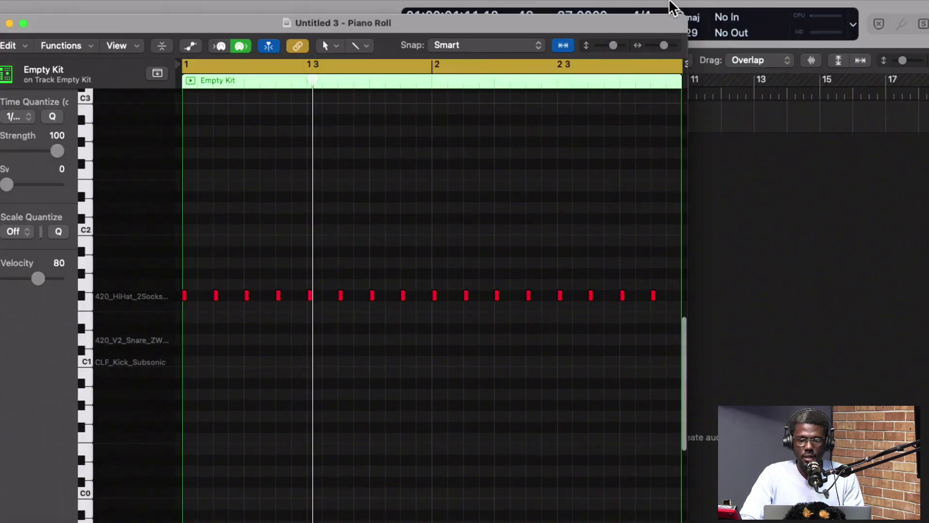
{"action": "left_click_drag", "start_coordinate": [596, 19], "coordinate": [772, 20]}
{"action": "left_click", "coordinate": [97, 108]}
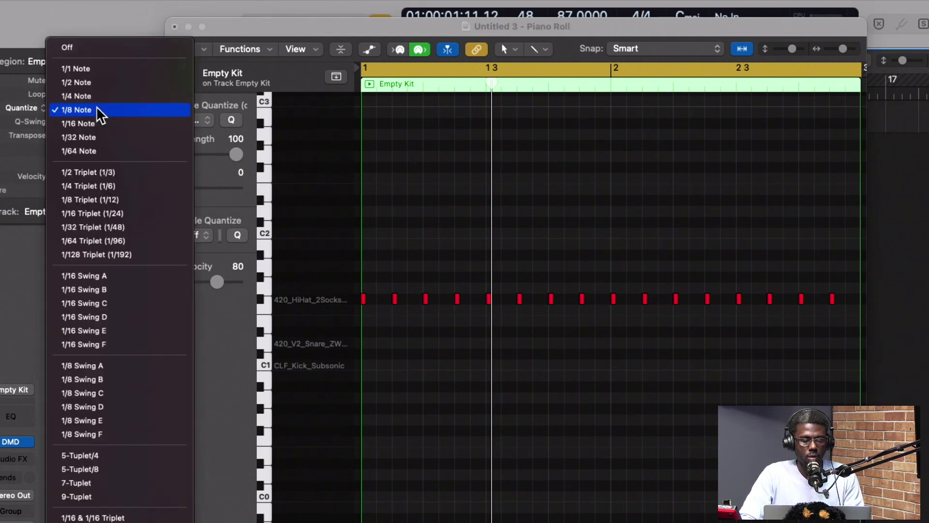
{"action": "left_click", "coordinate": [293, 19]}
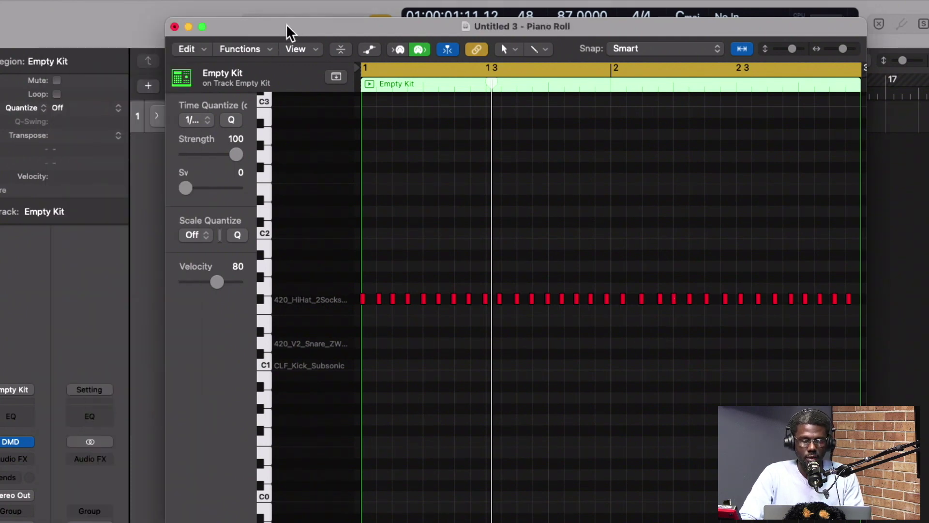
Try quantizing the hi-hat region to 1/16 Note, and undo the change
{"action": "left_click", "coordinate": [115, 108]}
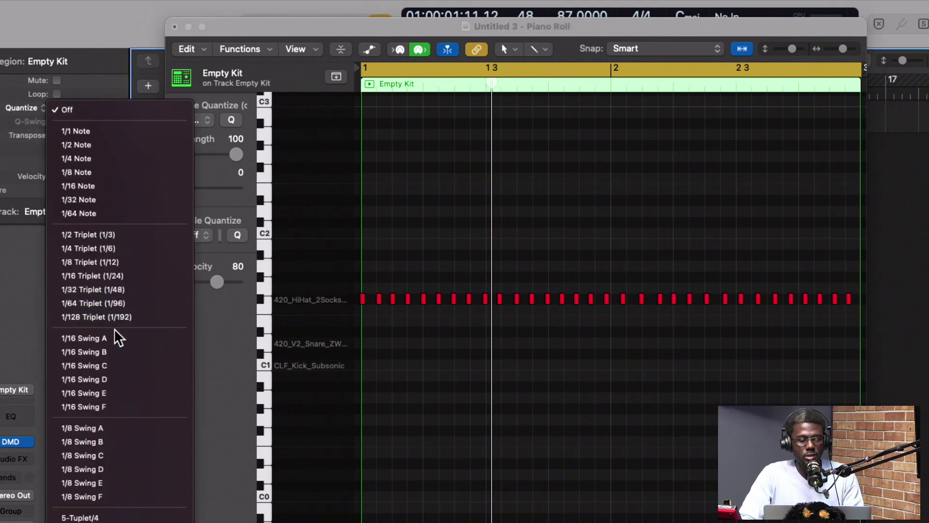
{"action": "left_click", "coordinate": [92, 188]}
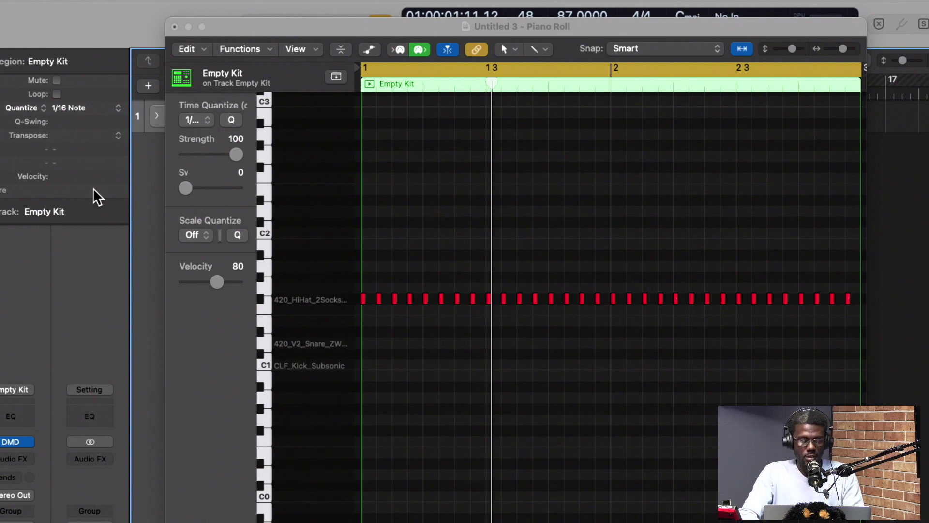
{"action": "key", "text": "super+z"}
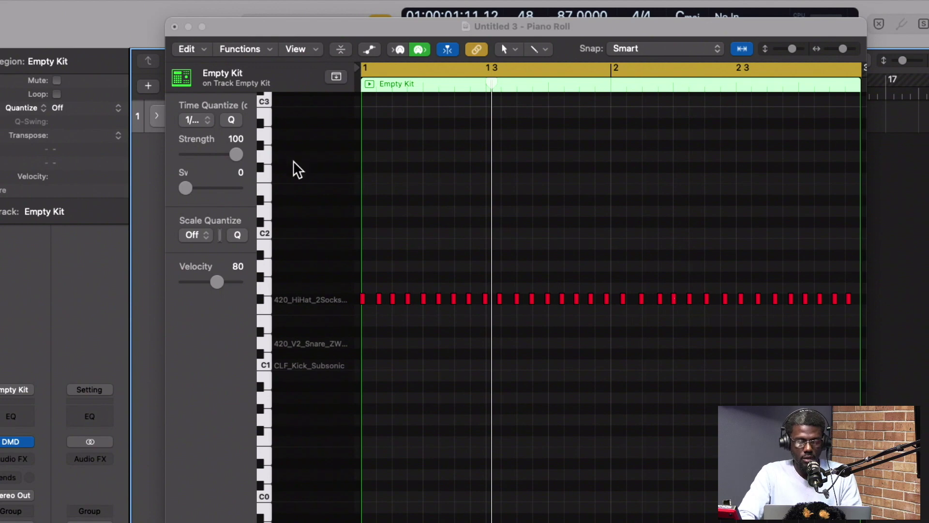
Set the hi-hat region's quantize to 1/16 Swing A
{"action": "left_click", "coordinate": [116, 107]}
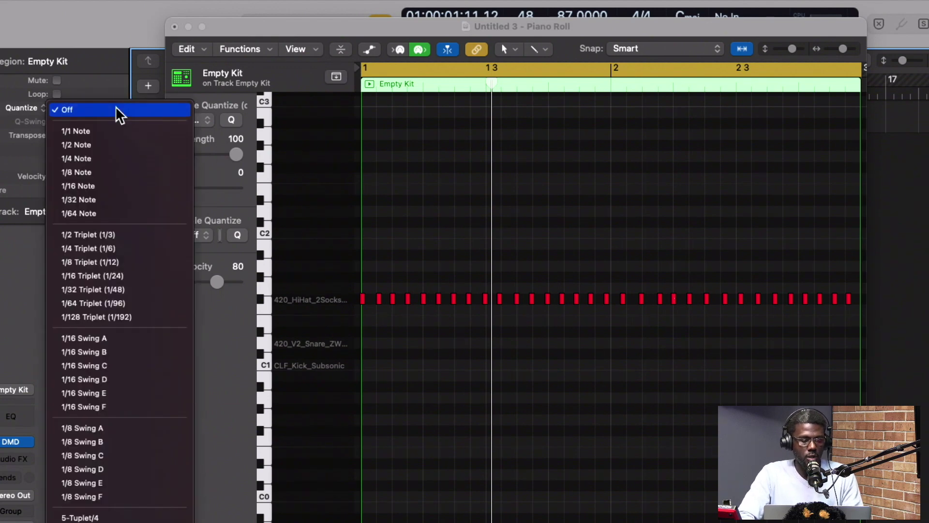
{"action": "left_click", "coordinate": [116, 342]}
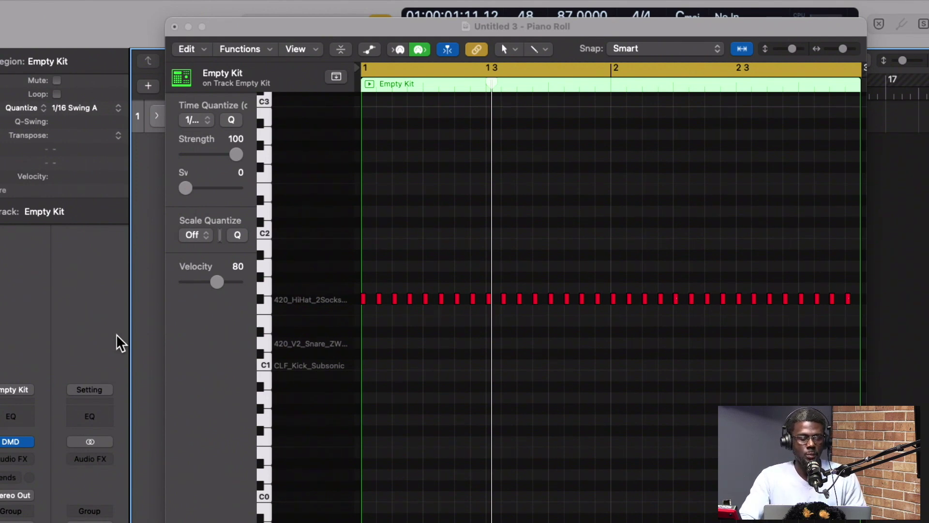
Try quantizing the hi-hat region to 1/8 Note in place of the swing setting
{"action": "left_click", "coordinate": [116, 108]}
{"action": "scroll", "coordinate": [115, 104], "scroll_direction": "up", "scroll_amount": 5}
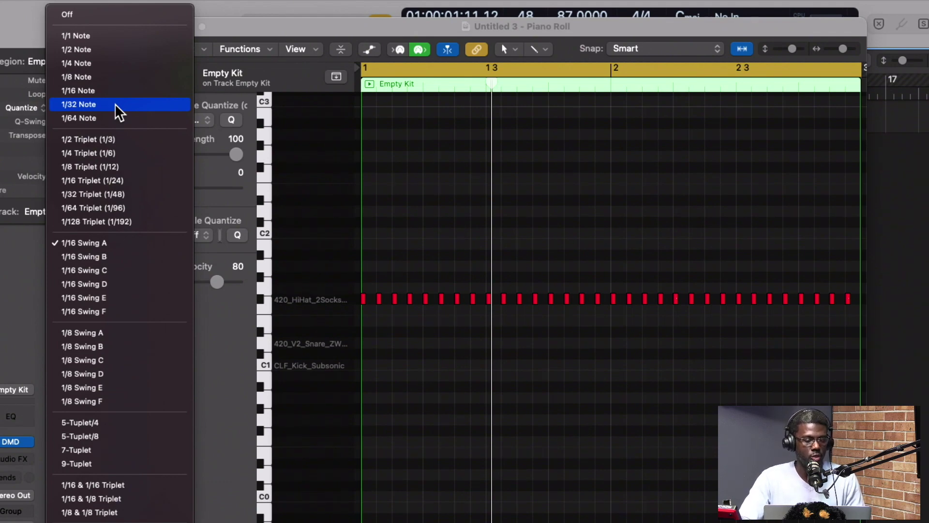
{"action": "left_click", "coordinate": [106, 77]}
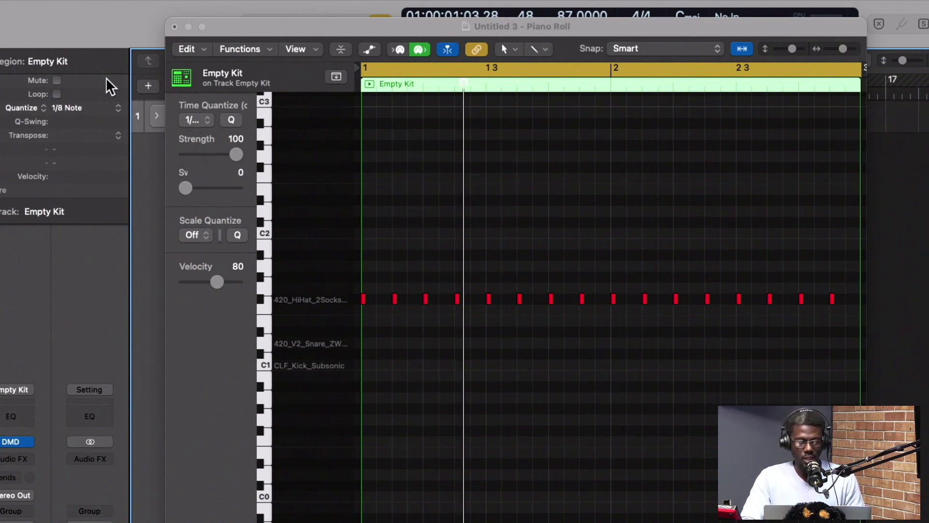
Change the hi-hat region's quantize from the swing setting to 1/16 Note
{"action": "left_click", "coordinate": [117, 108]}
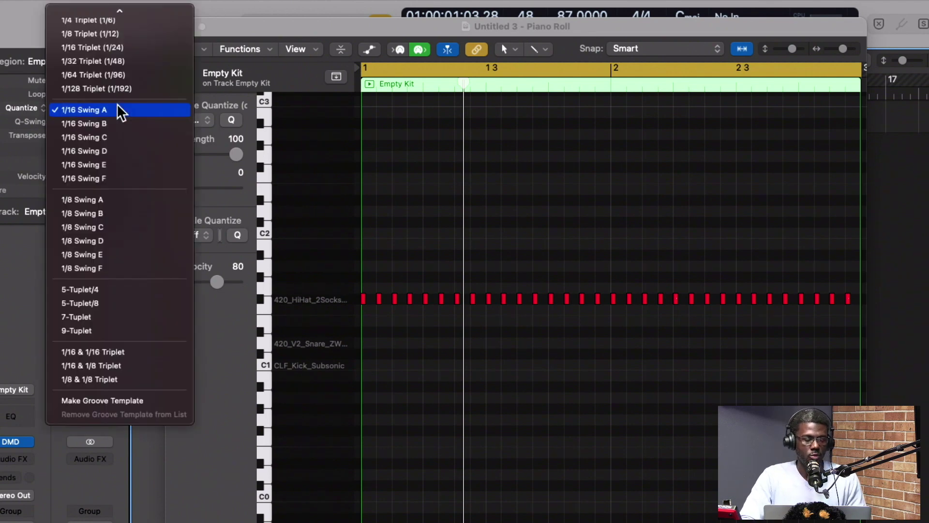
{"action": "scroll", "coordinate": [117, 103], "scroll_direction": "up", "scroll_amount": 3}
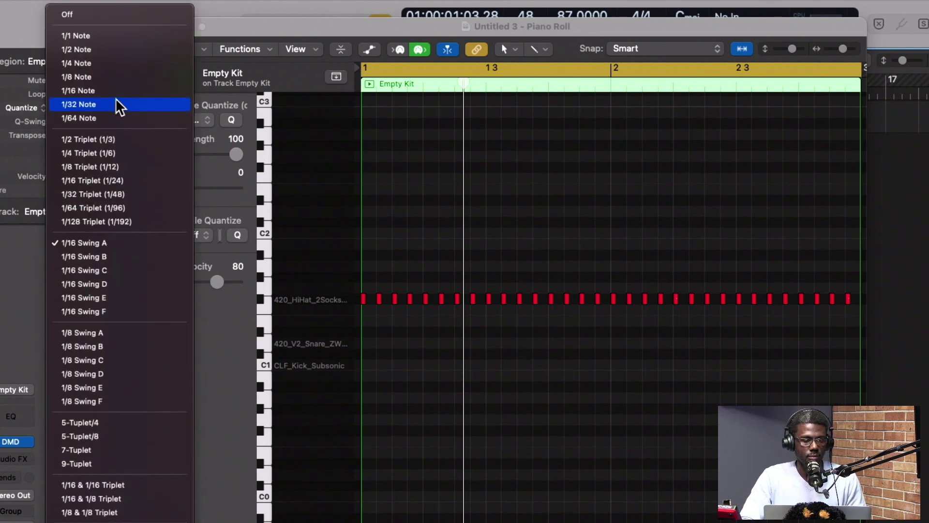
{"action": "left_click", "coordinate": [115, 92]}
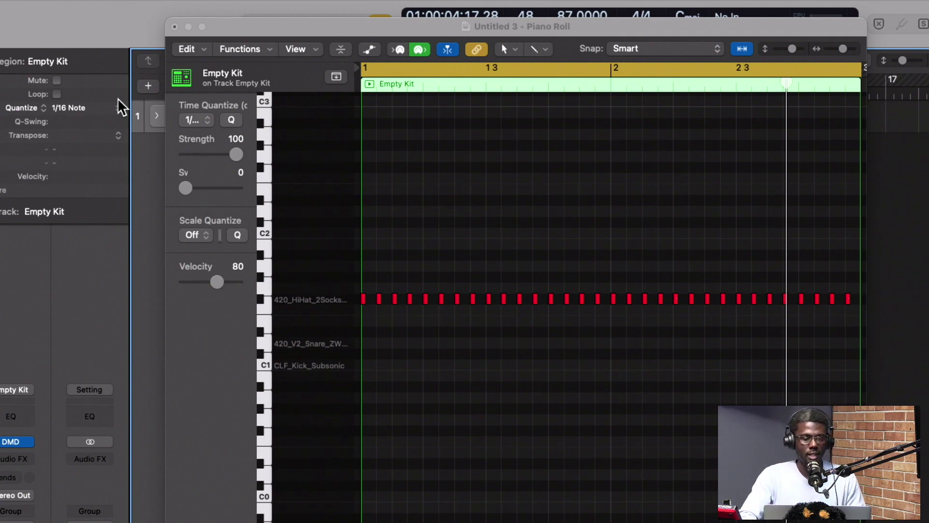
Set the hi-hat region's quantize to 1/4 Note and play the pattern back
{"action": "left_click", "coordinate": [119, 108]}
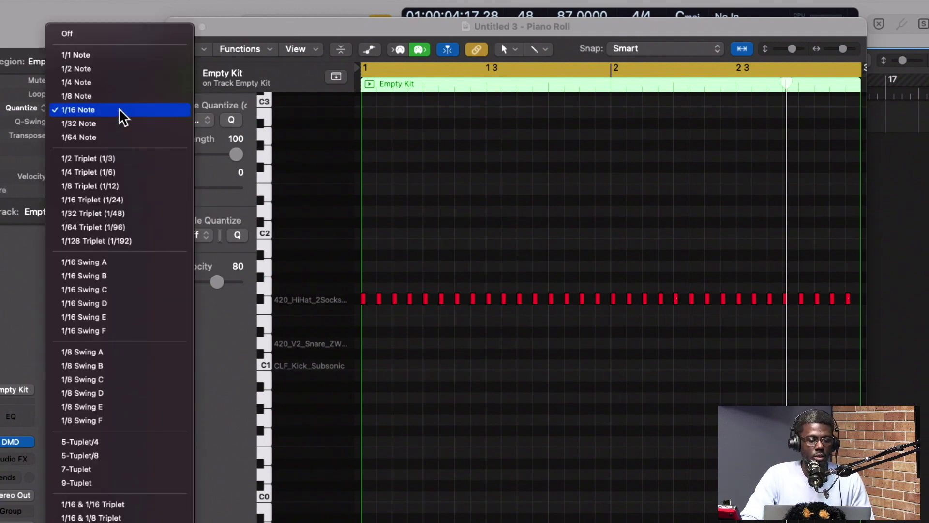
{"action": "left_click", "coordinate": [100, 83]}
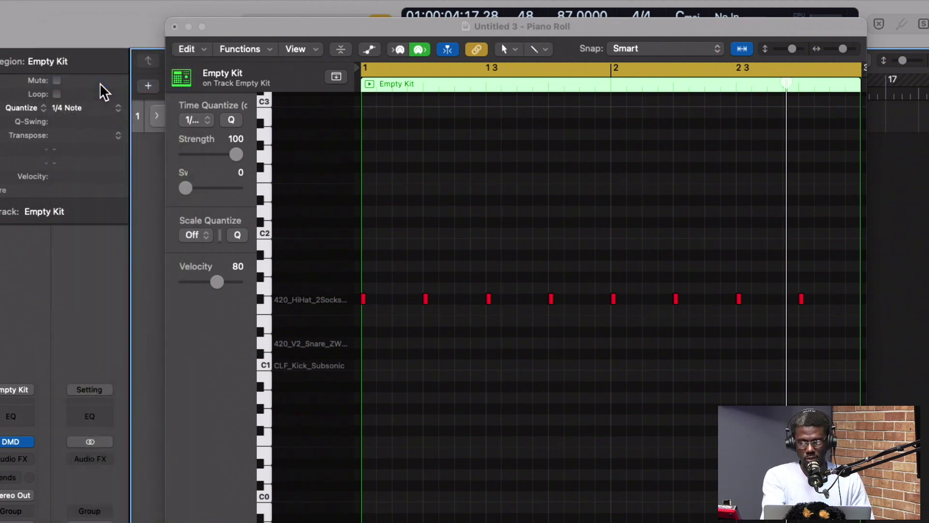
{"action": "key", "text": "space"}
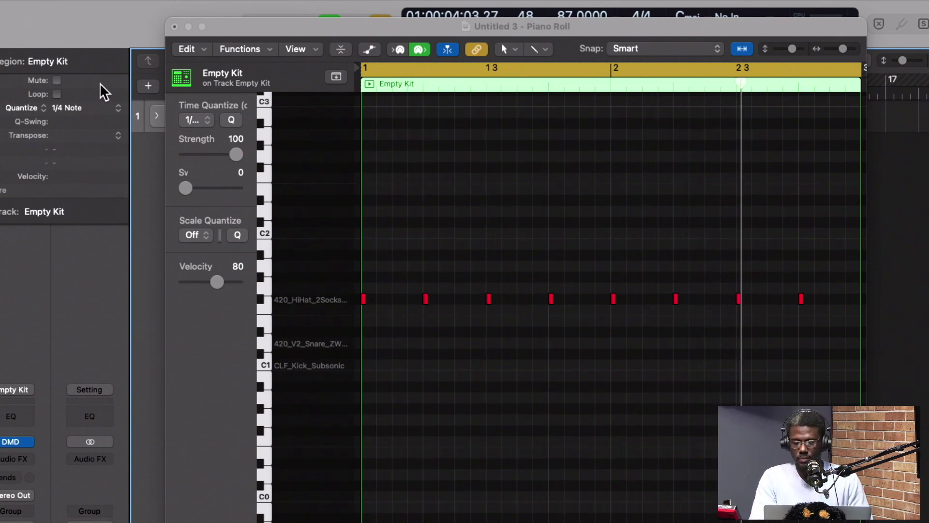
{"action": "key", "text": "space"}
Return the hi-hat region's quantize to 1/16 Note and listen to the pattern
{"action": "left_click", "coordinate": [110, 107]}
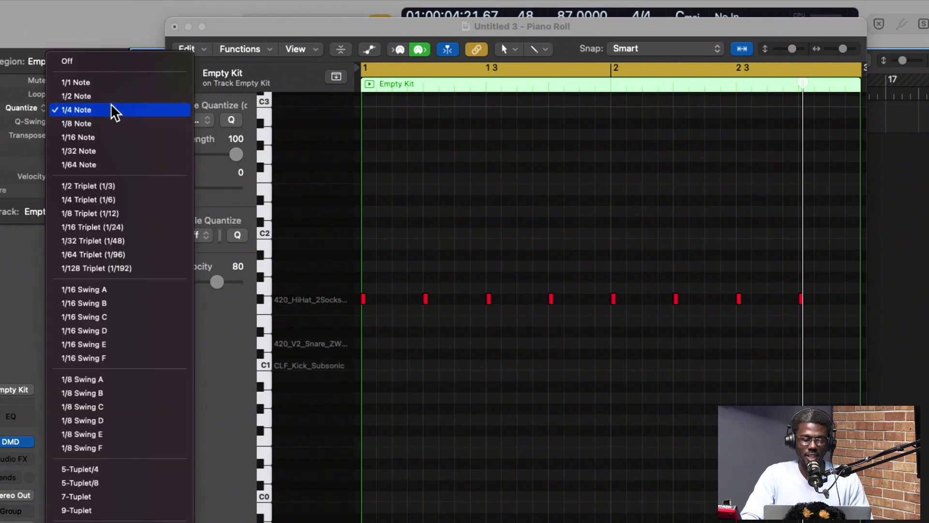
{"action": "left_click", "coordinate": [95, 138]}
{"action": "key", "text": "space"}
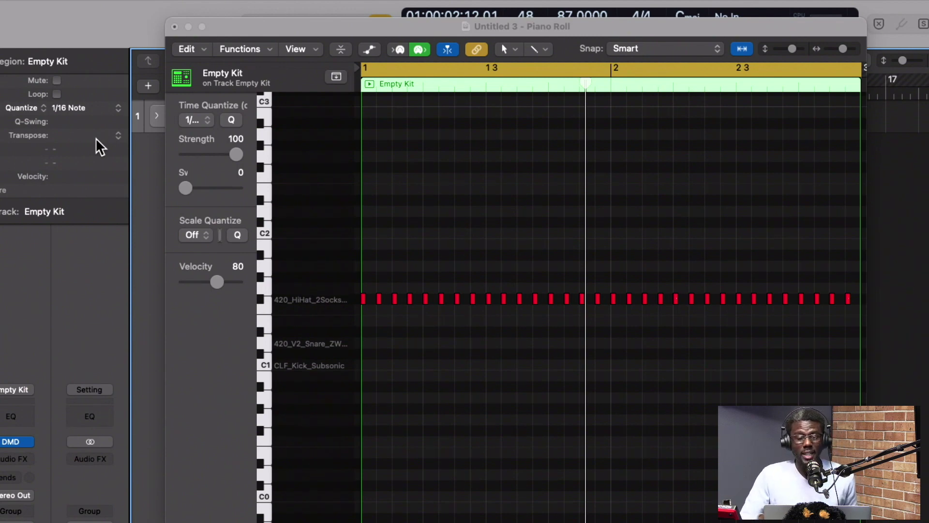
Switch the hi-hat region's quantize to 1/8 Note and listen to the pattern
{"action": "left_click", "coordinate": [116, 108]}
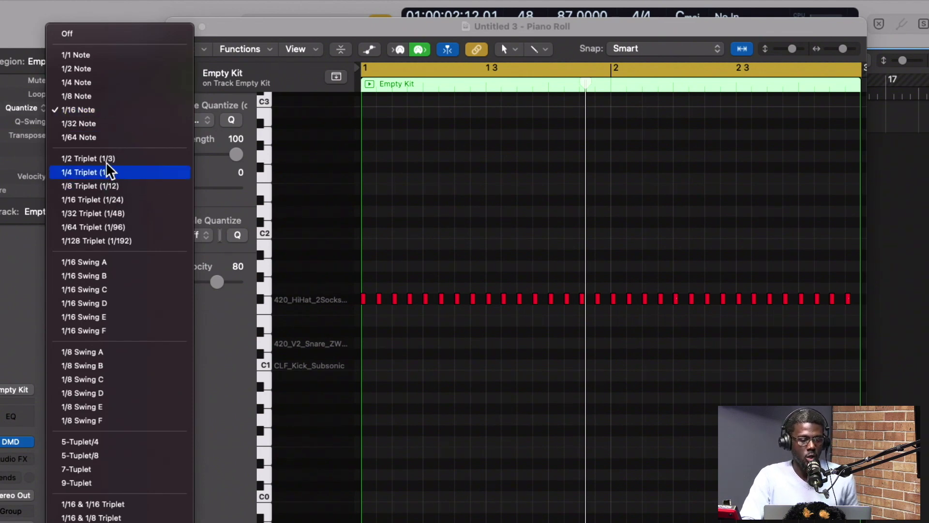
{"action": "left_click", "coordinate": [96, 94]}
{"action": "key", "text": "space"}
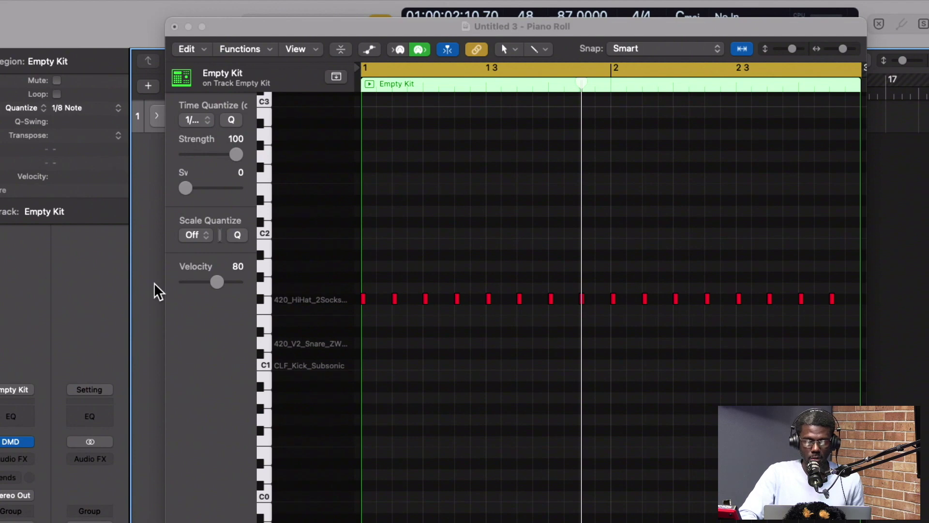
Examine the second and third hi-hat notes in the Piano Roll and play the 1/8 Note pattern
{"action": "left_click", "coordinate": [395, 299]}
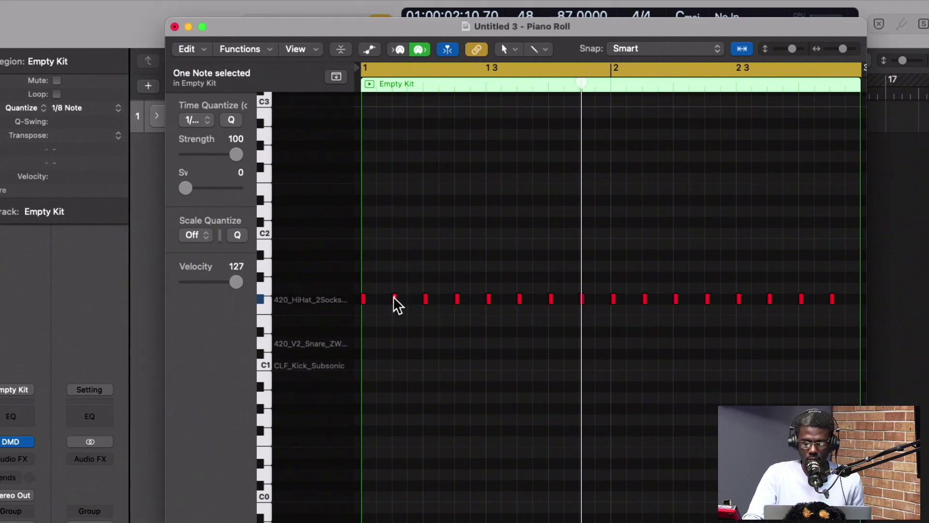
{"action": "left_click", "coordinate": [394, 298]}
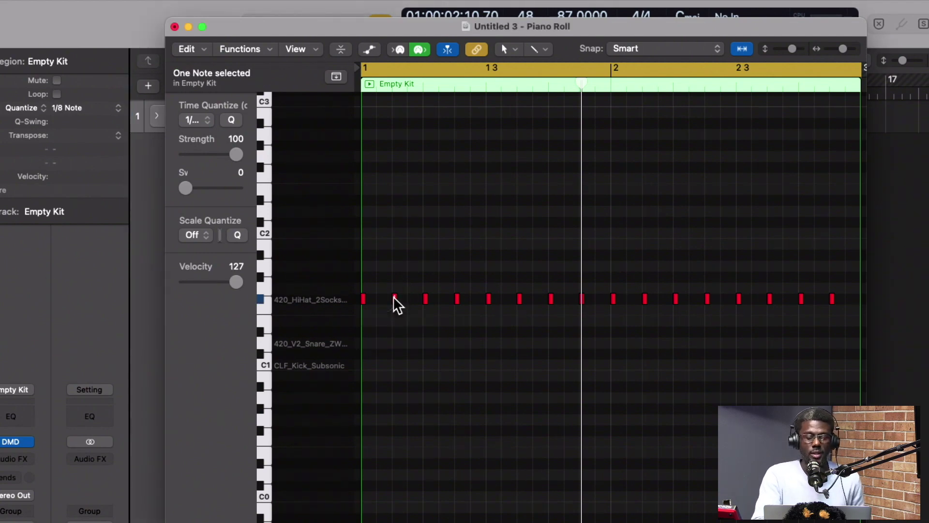
{"action": "left_click", "coordinate": [394, 298]}
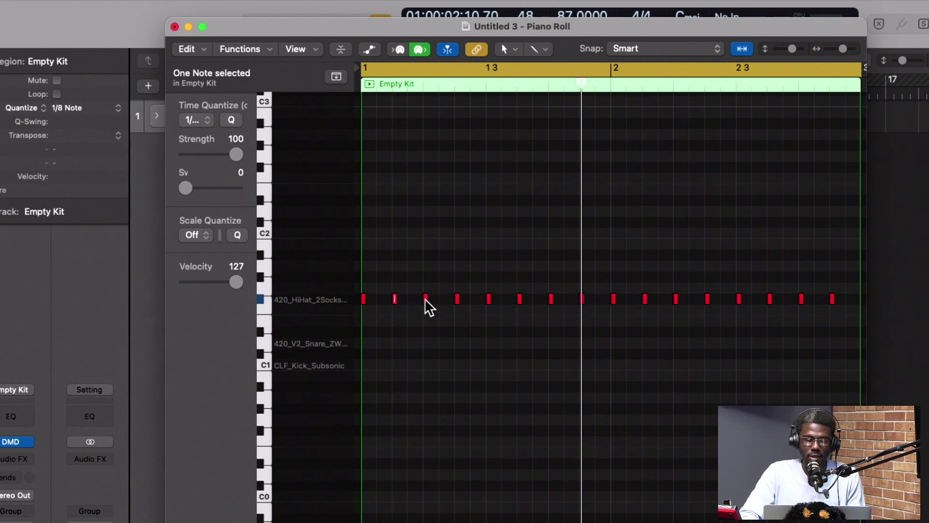
{"action": "mouse_move", "coordinate": [425, 299]}
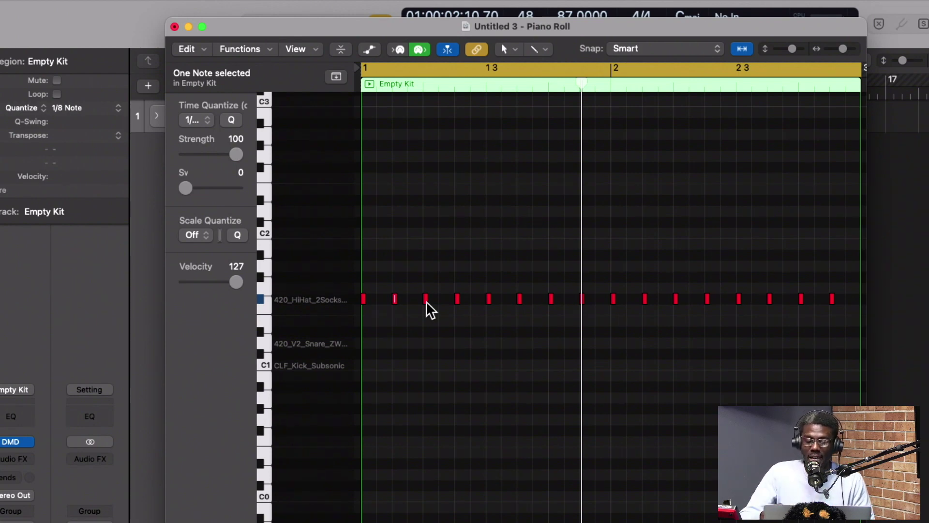
{"action": "key", "text": "space"}
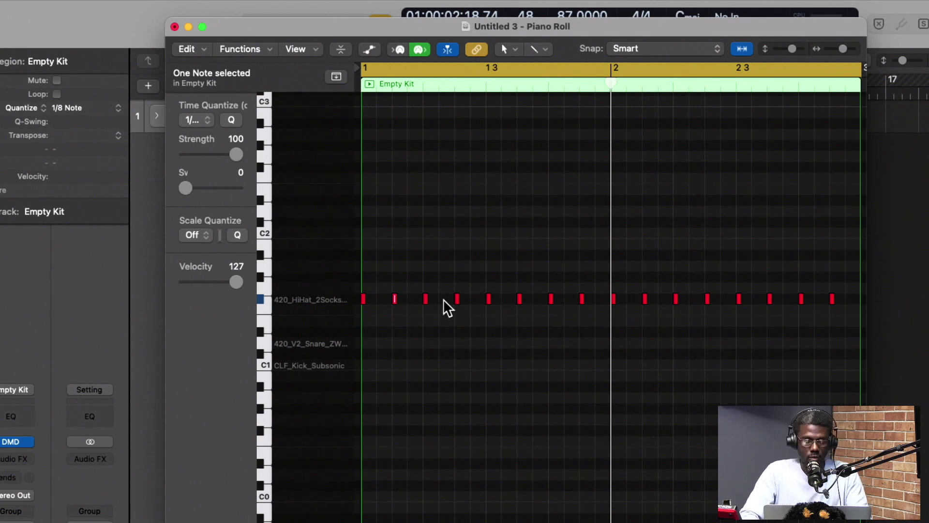
Undo the last two quantize changes, and set the hi-hat region's quantize to 1/8 Note again
{"action": "key", "text": "super+z"}
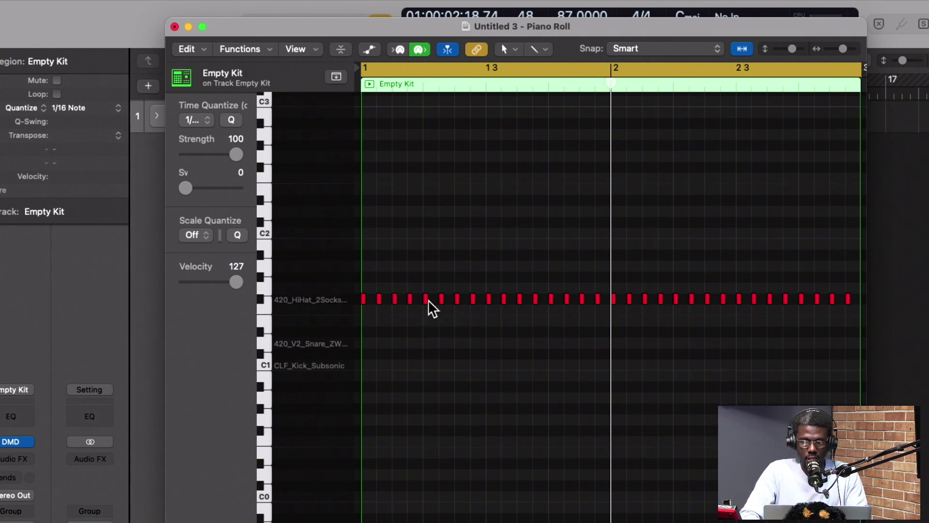
{"action": "key", "text": "super+z"}
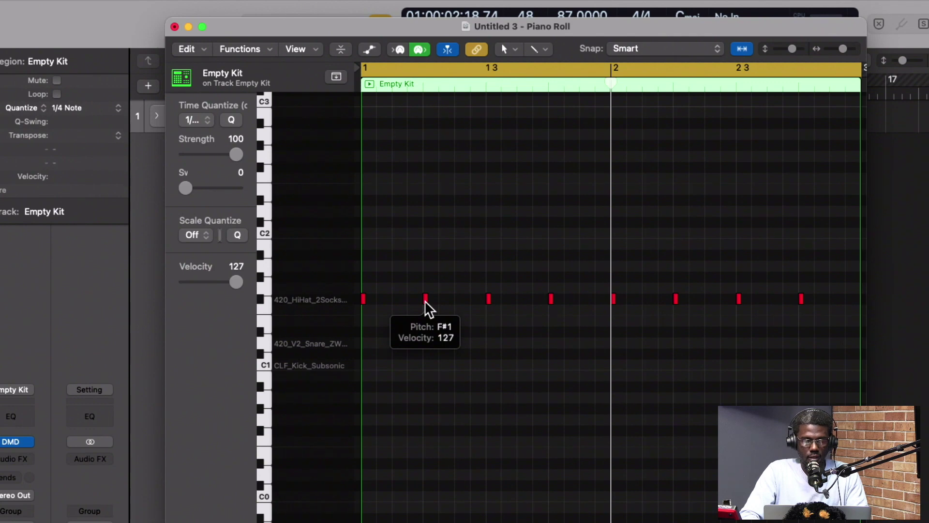
{"action": "left_click", "coordinate": [115, 108]}
{"action": "left_click", "coordinate": [108, 117]}
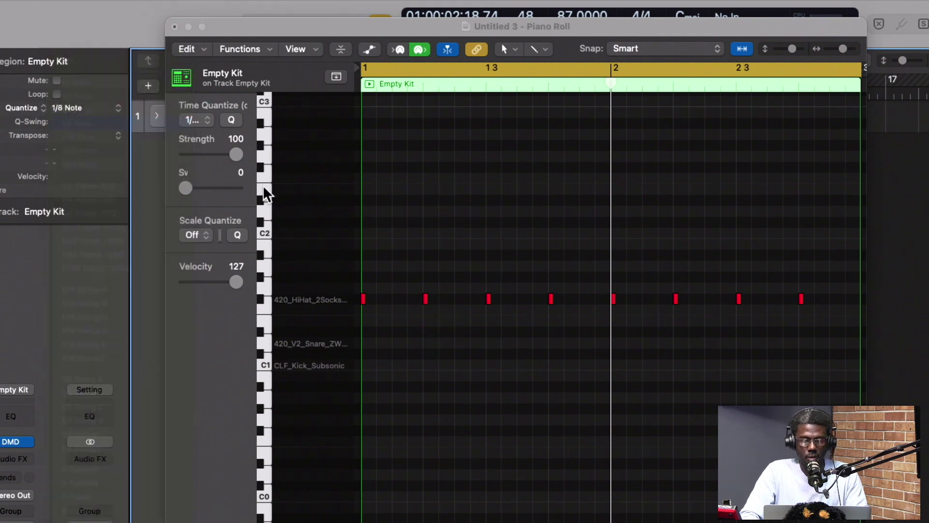
Compare the hi-hat spacing at 1/16 Note quantize, and set the region's quantize back to 1/8 Note
{"action": "left_click", "coordinate": [109, 108]}
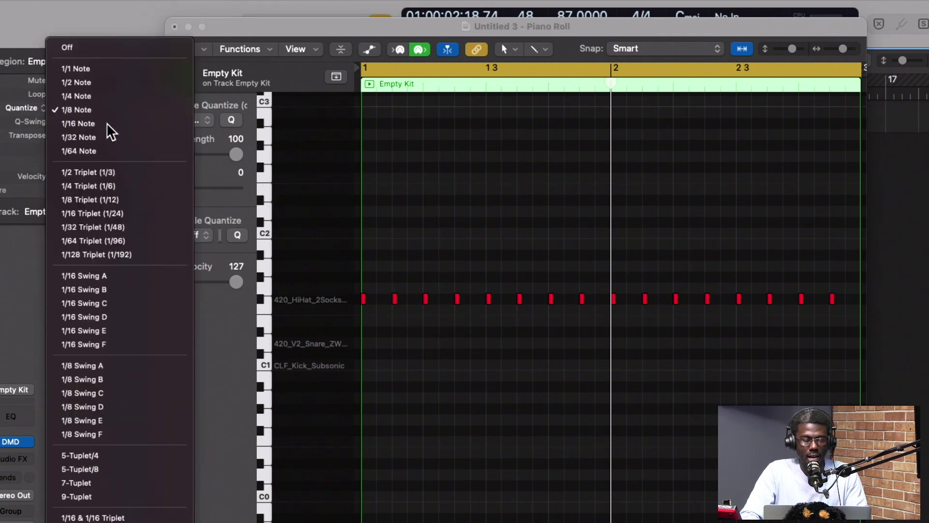
{"action": "left_click", "coordinate": [107, 128]}
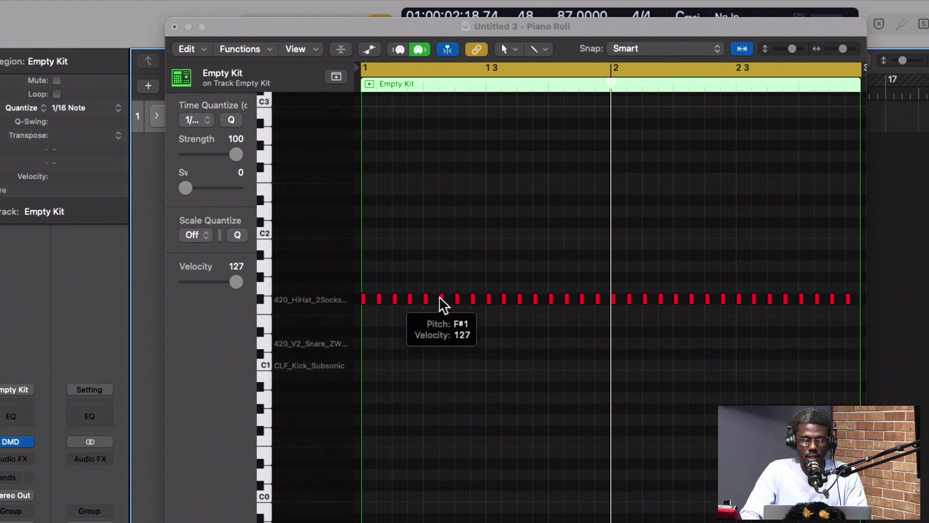
{"action": "left_click", "coordinate": [99, 107]}
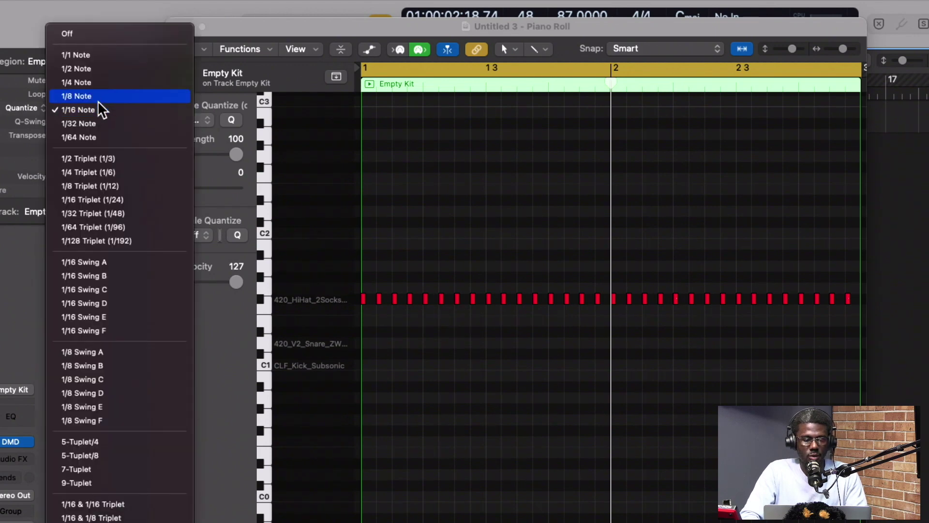
{"action": "left_click", "coordinate": [97, 97]}
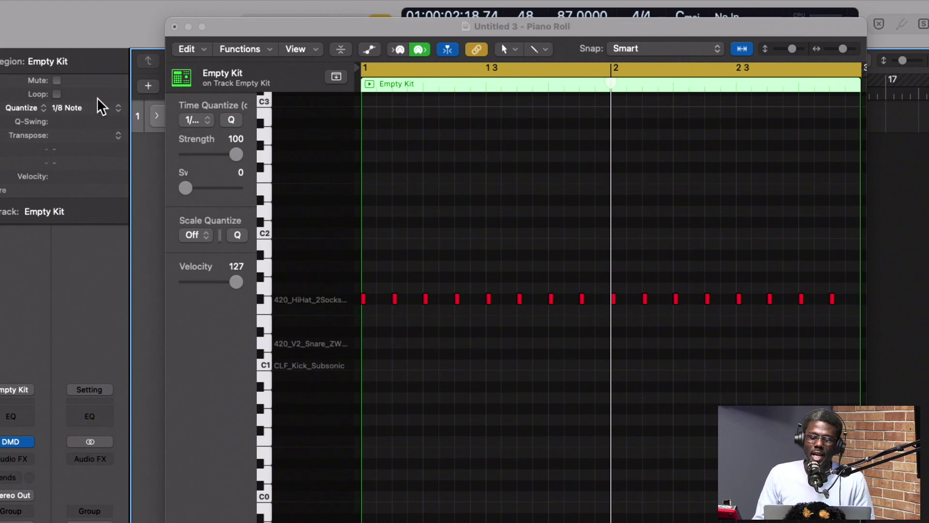